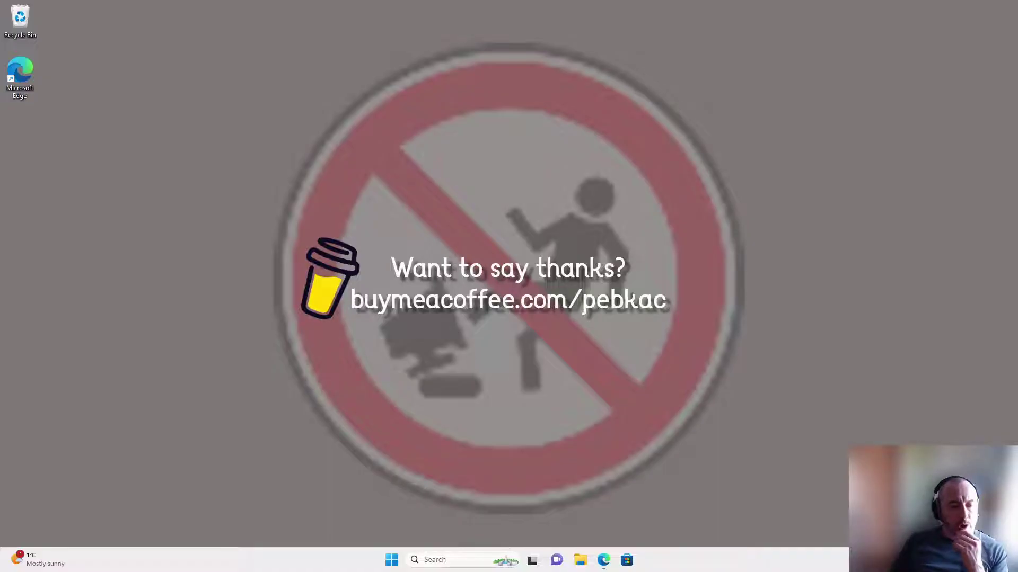
Open a maximized File Explorer at Local Disk (C:) and drag Program Files into Quick access.
click(581, 561)
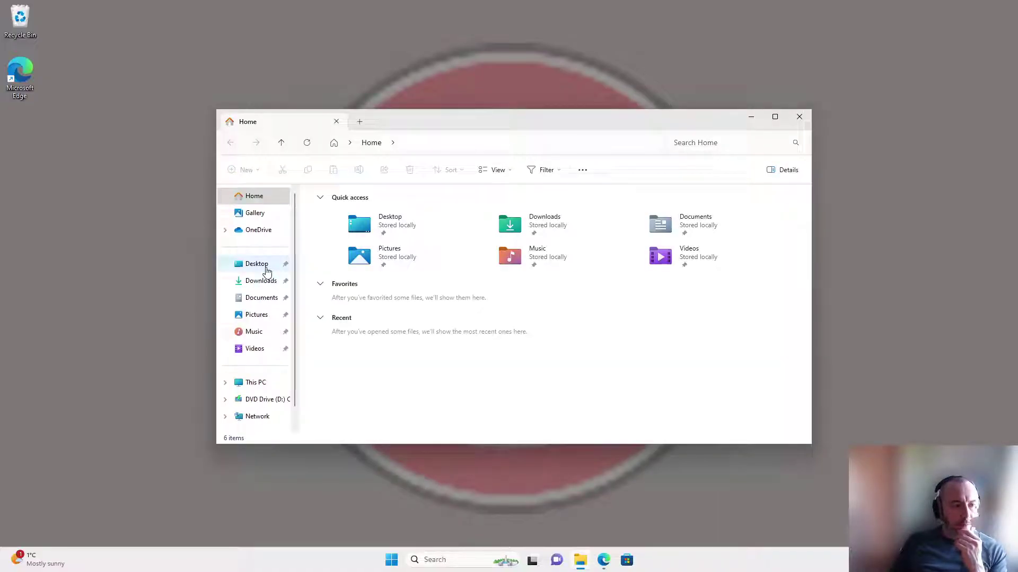
double_click(480, 123)
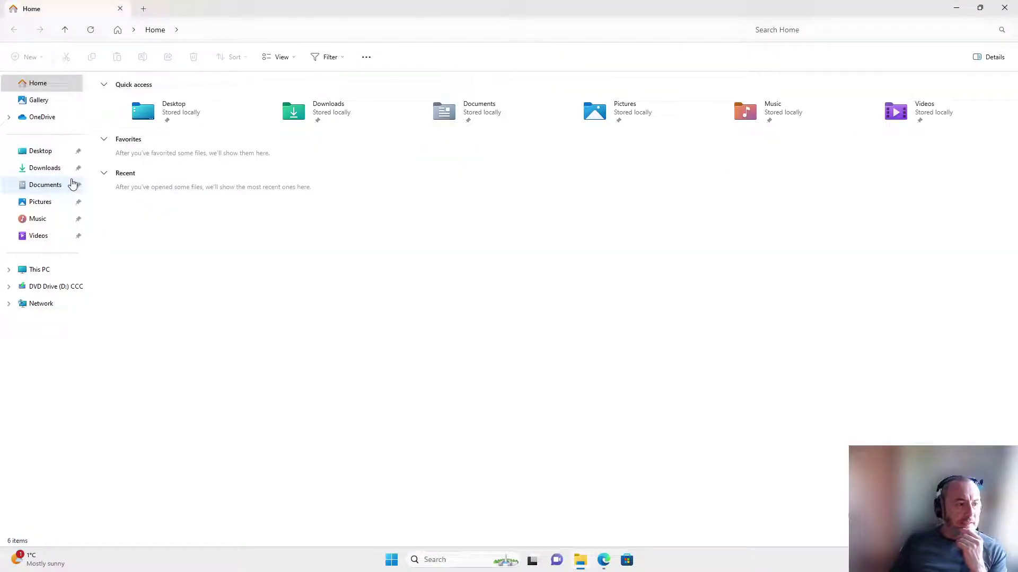
click(48, 275)
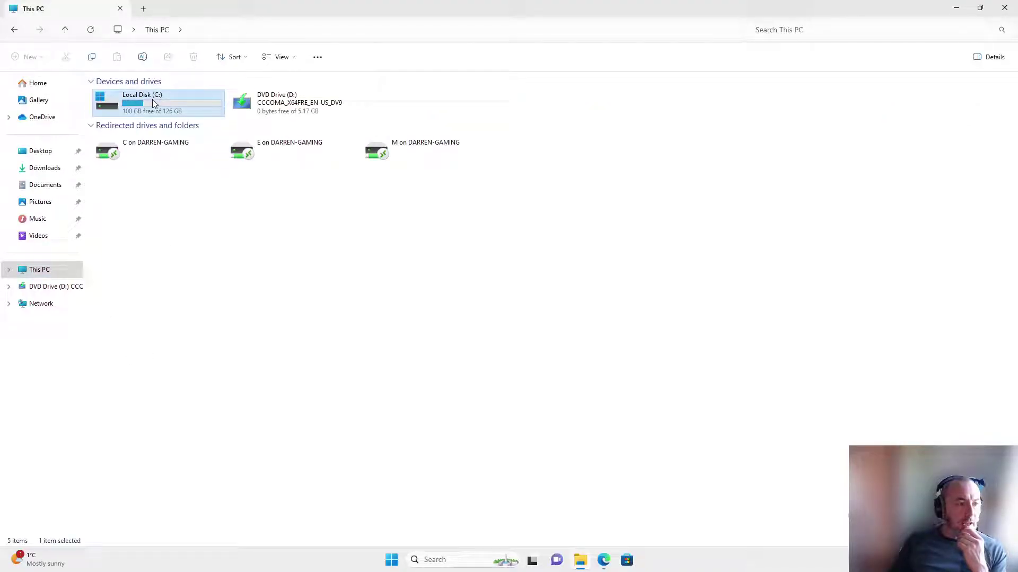
double_click(143, 100)
click(138, 115)
drag(138, 116, 51, 167)
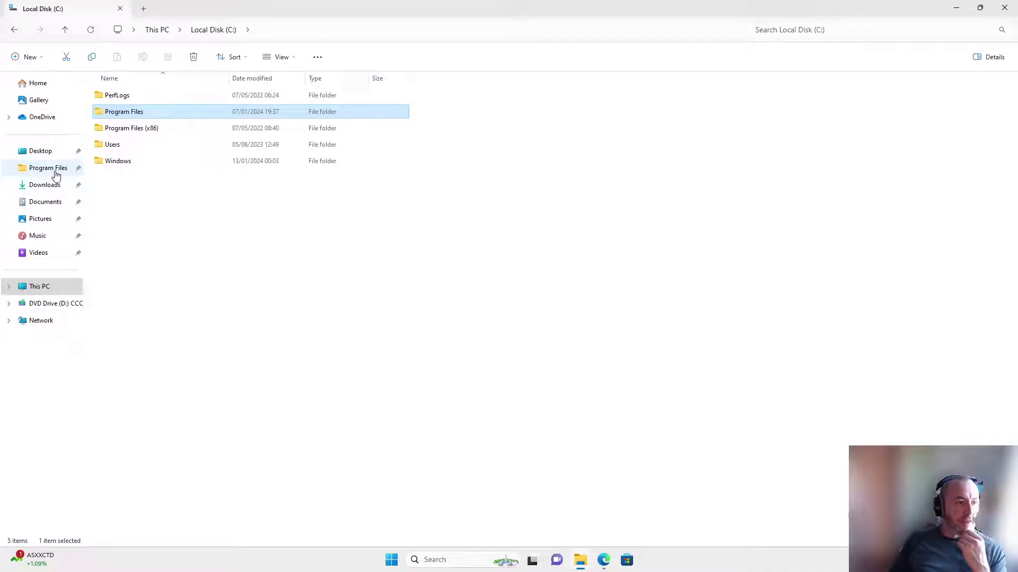
Unpin Program Files from Quick access through its right-click menu in the navigation pane.
right_click(55, 170)
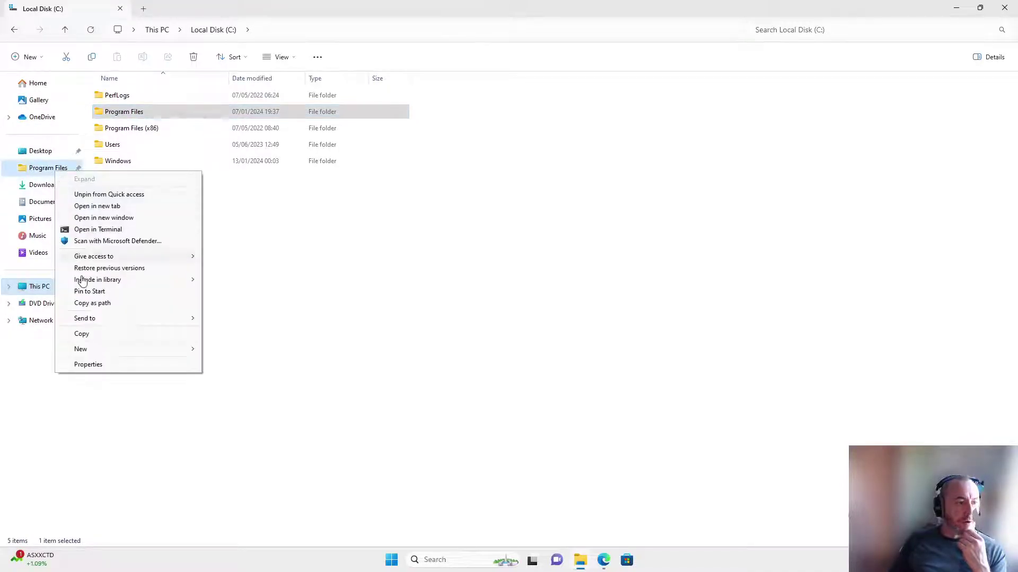
click(110, 196)
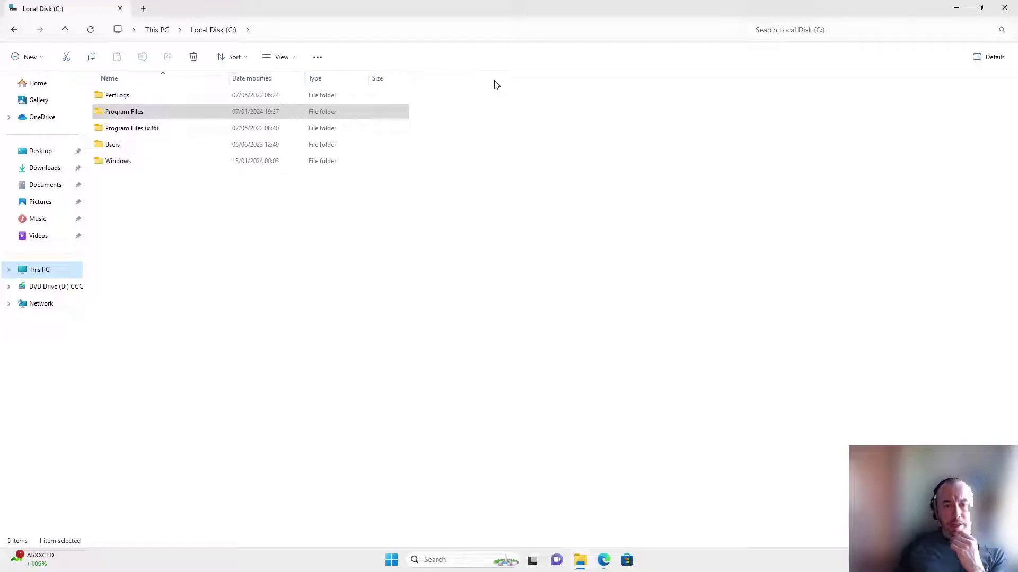
Open the Folder Options dialog from File Explorer's See more menu.
click(318, 58)
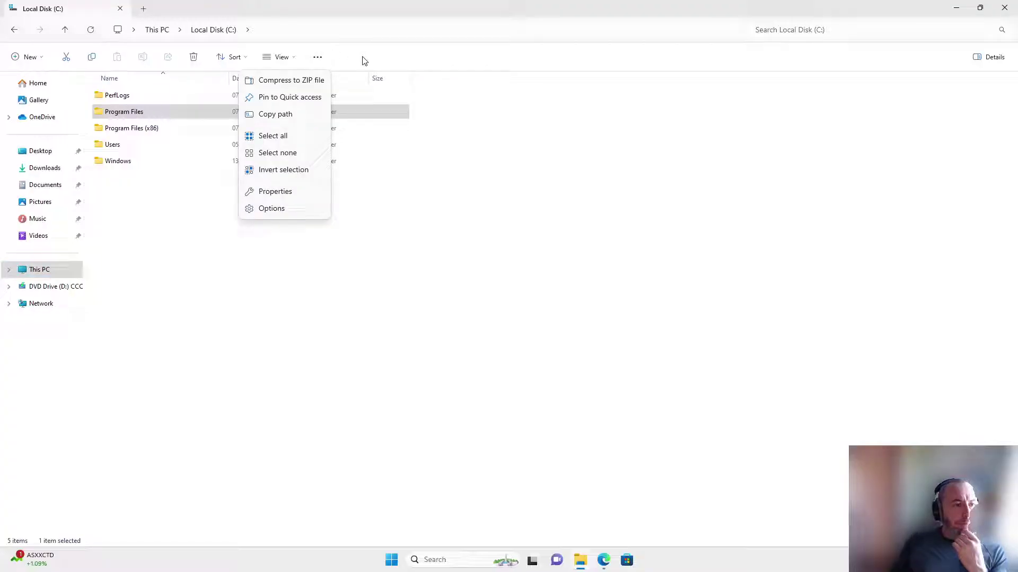
click(402, 62)
click(317, 63)
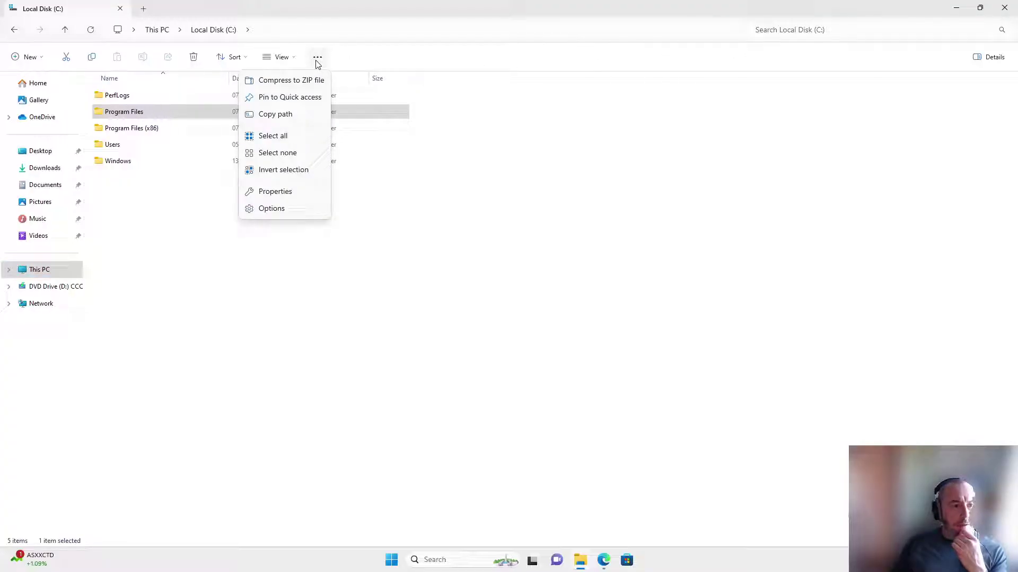
click(278, 213)
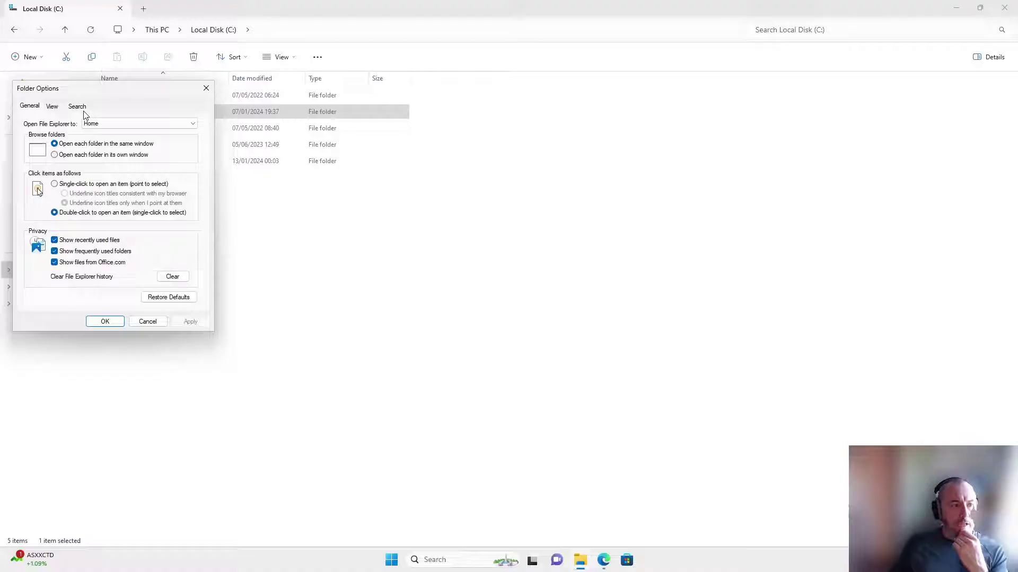
Compare Folder Options with the Edge reference screenshot, then cancel the dialog unchanged.
drag(107, 91, 409, 115)
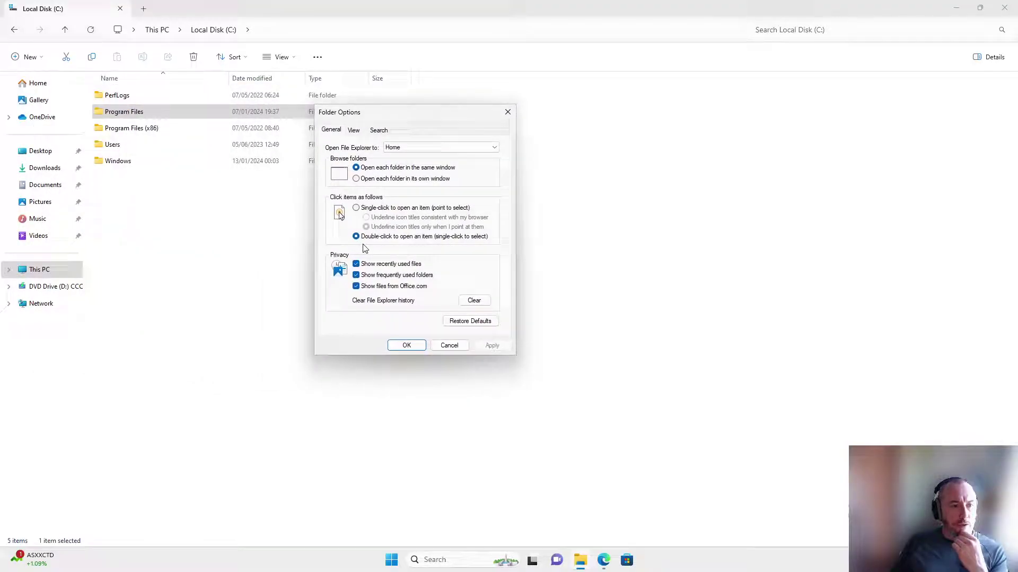
click(605, 560)
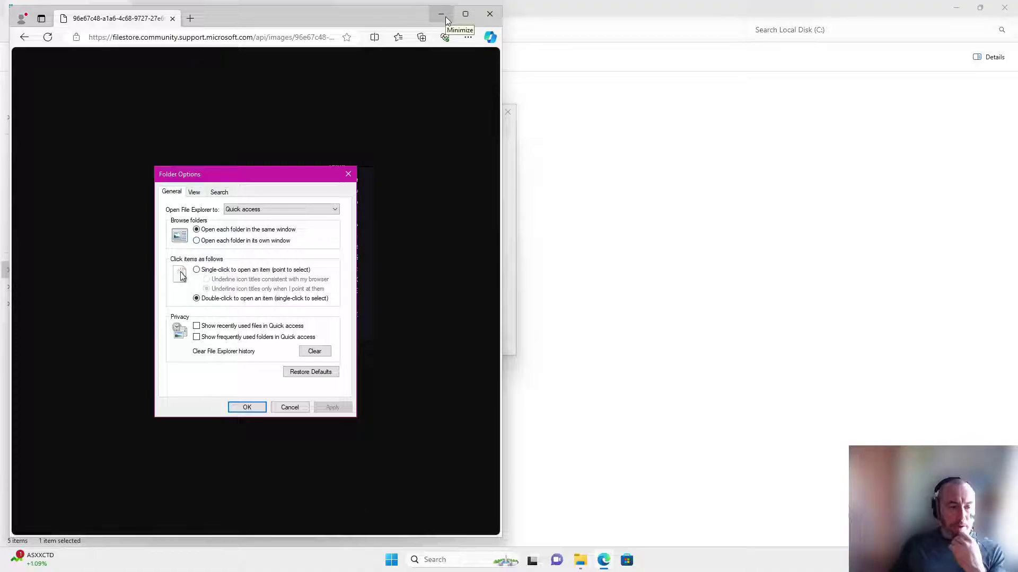
click(445, 16)
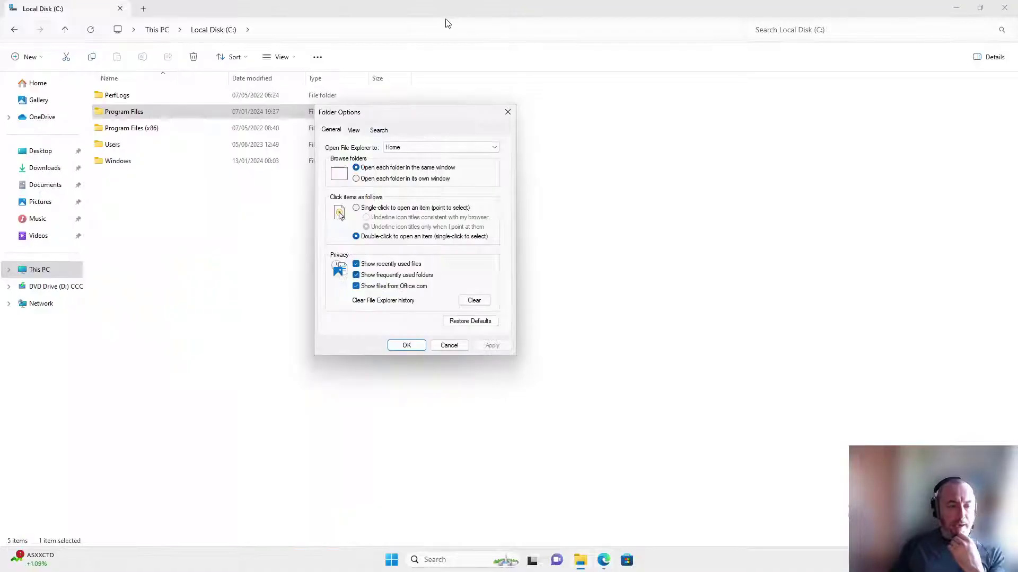
click(450, 346)
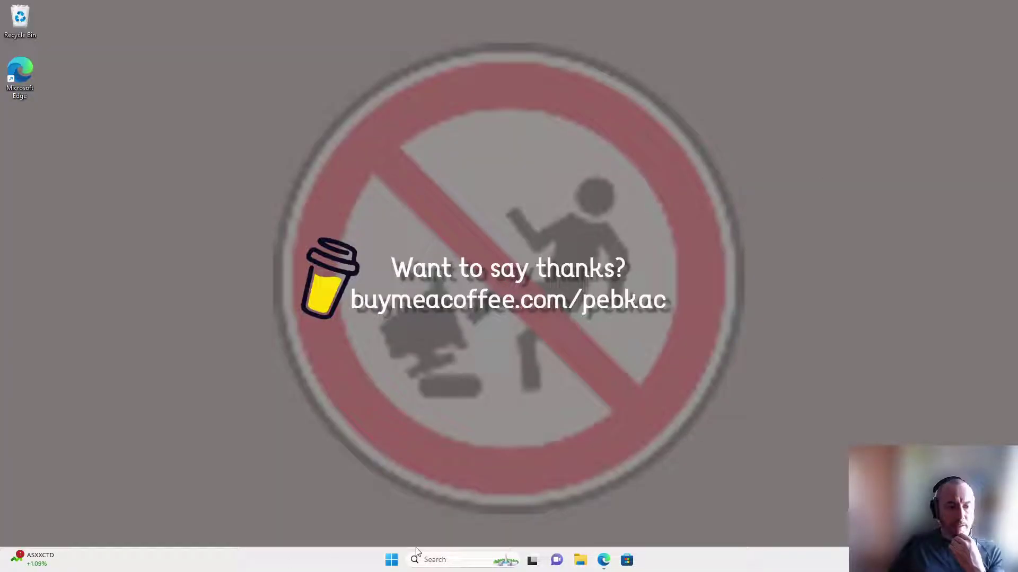
Search Start for 'start' and open the Start settings page.
click(390, 560)
text(sta)
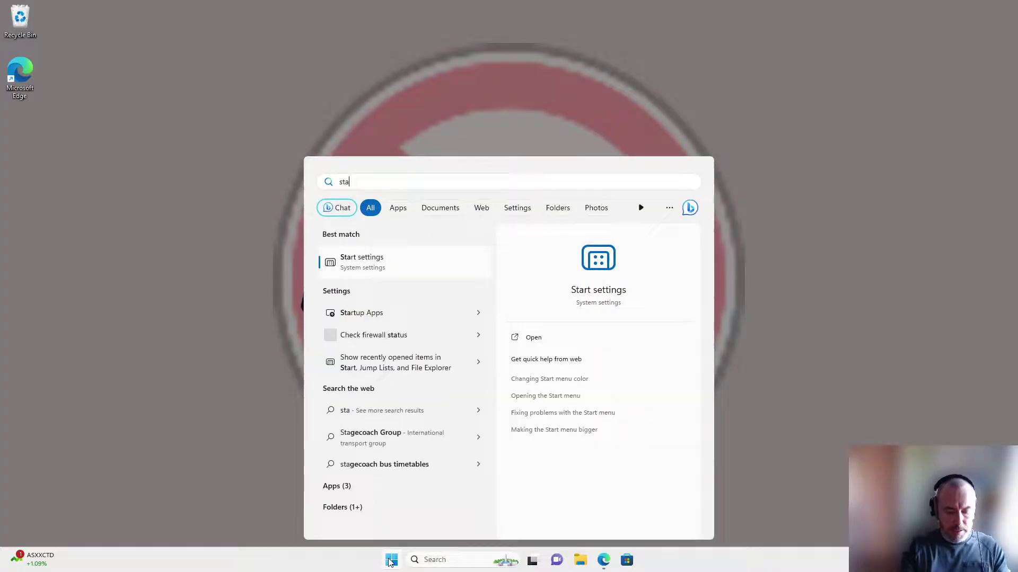
text(rt)
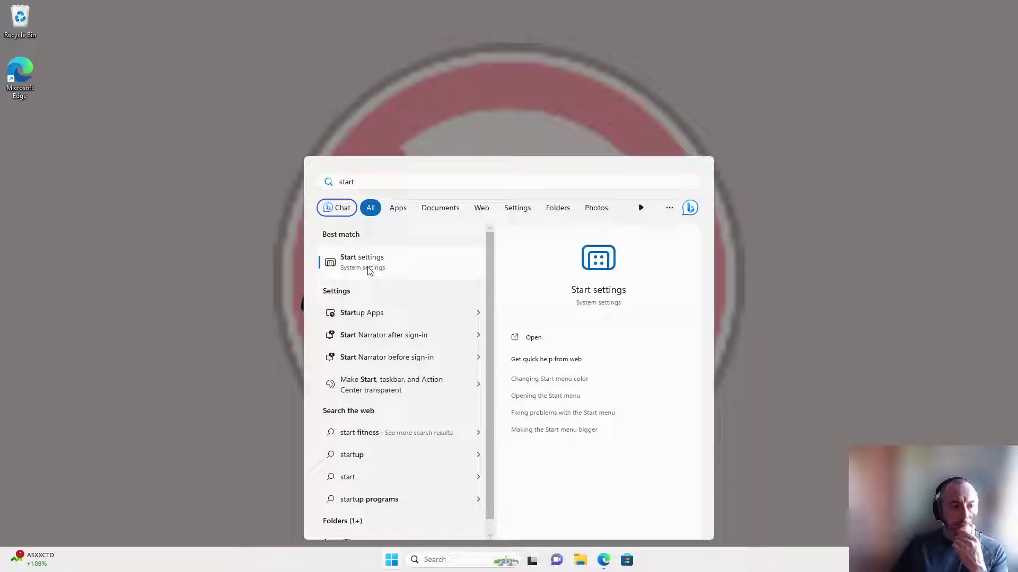
click(369, 267)
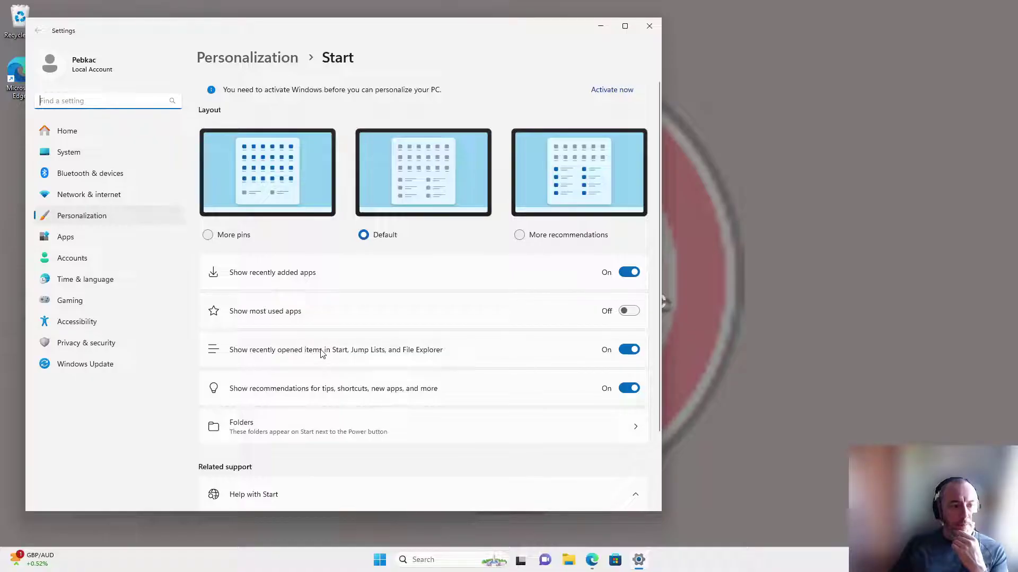
Turn off 'Show recently opened items in Start, Jump Lists, and File Explorer' and close Settings.
click(628, 350)
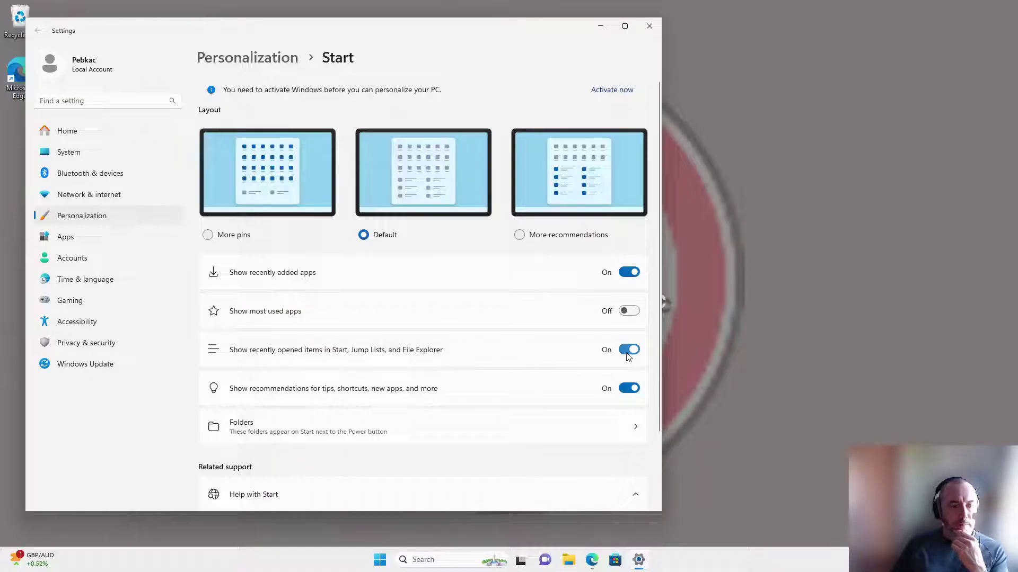
click(650, 27)
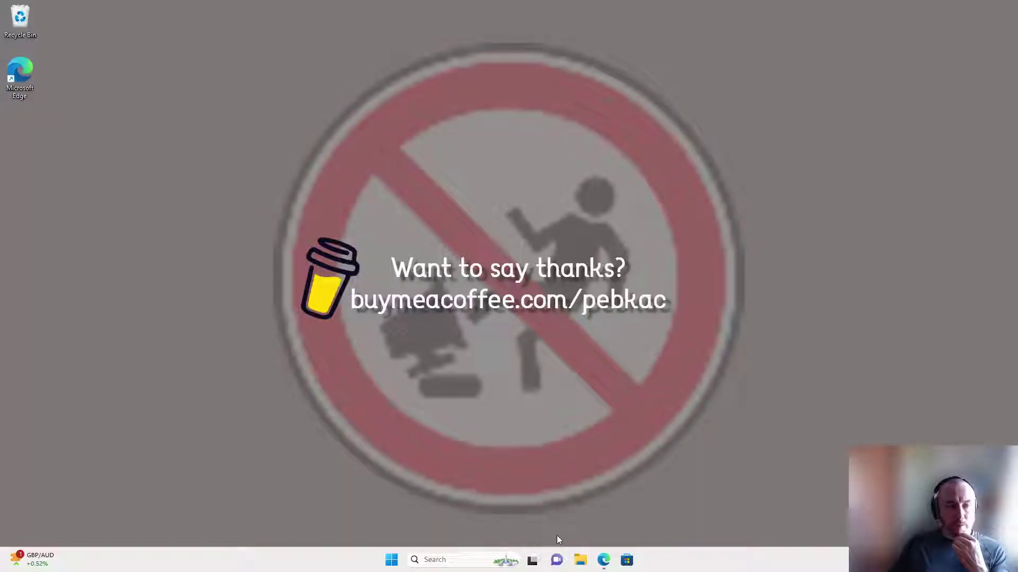
click(580, 559)
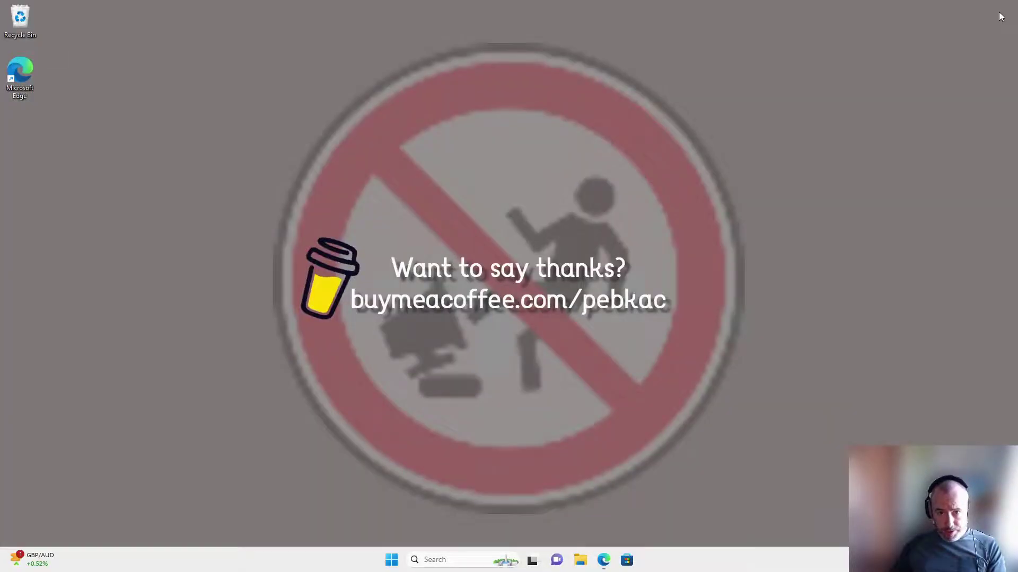
click(1003, 8)
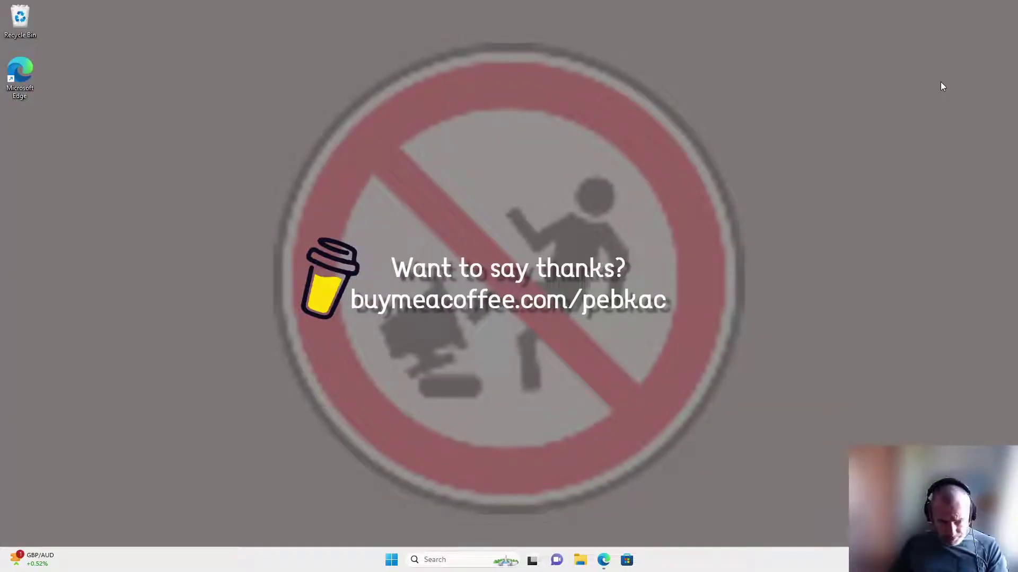